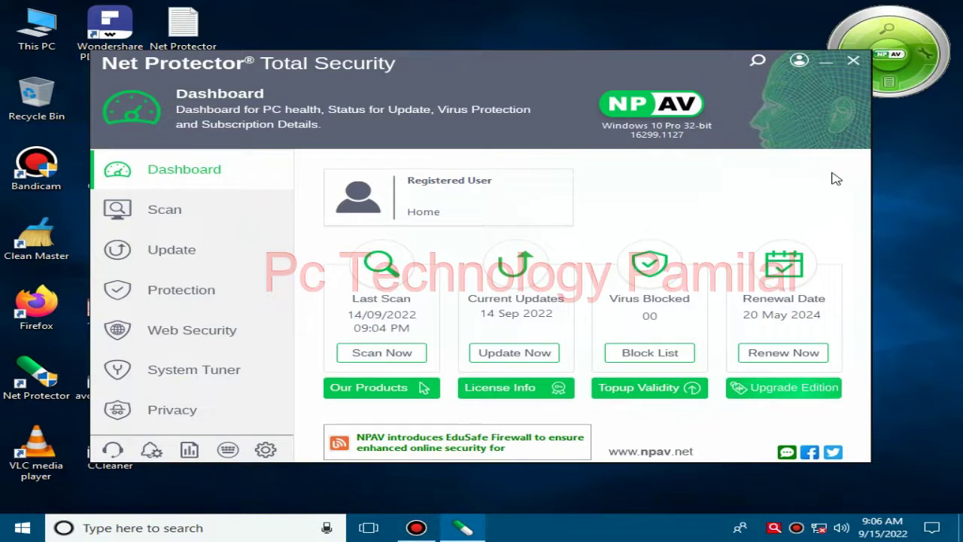
Close the Net Protector dashboard and search the Apps & features list for "net".
left_click(854, 60)
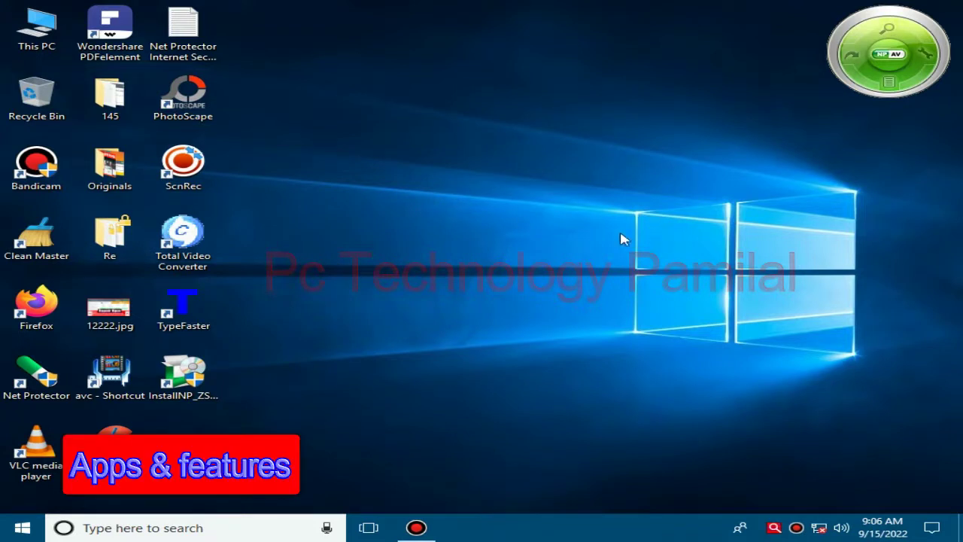
right_click(18, 532)
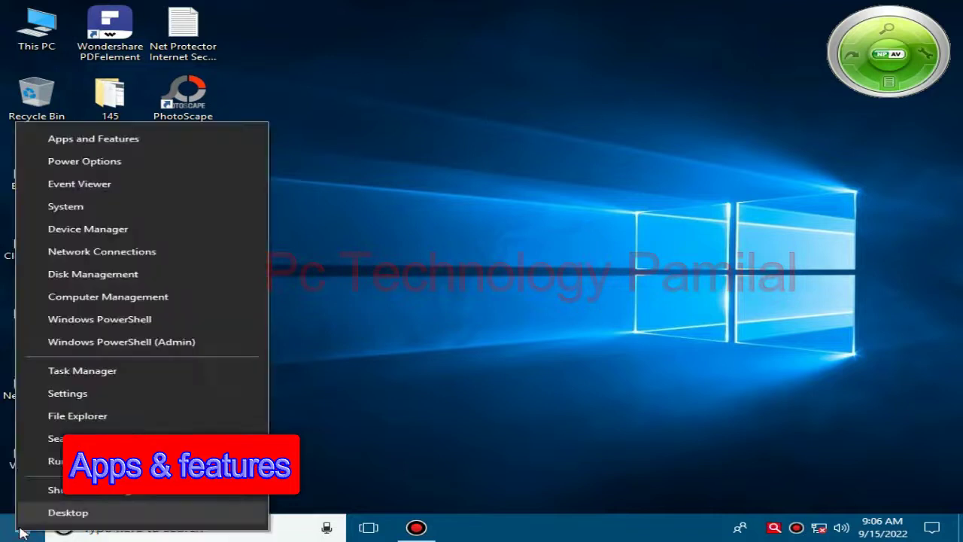
left_click(113, 140)
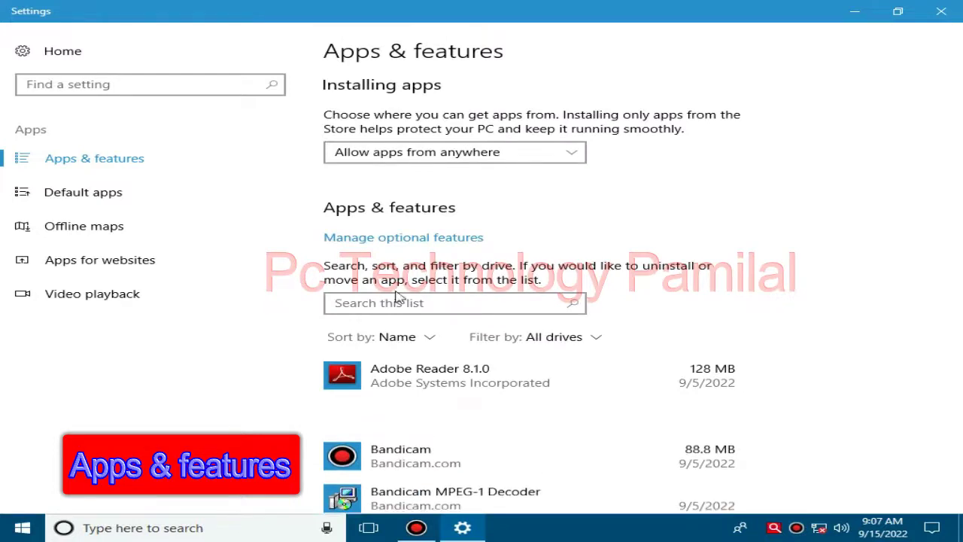
left_click(355, 303)
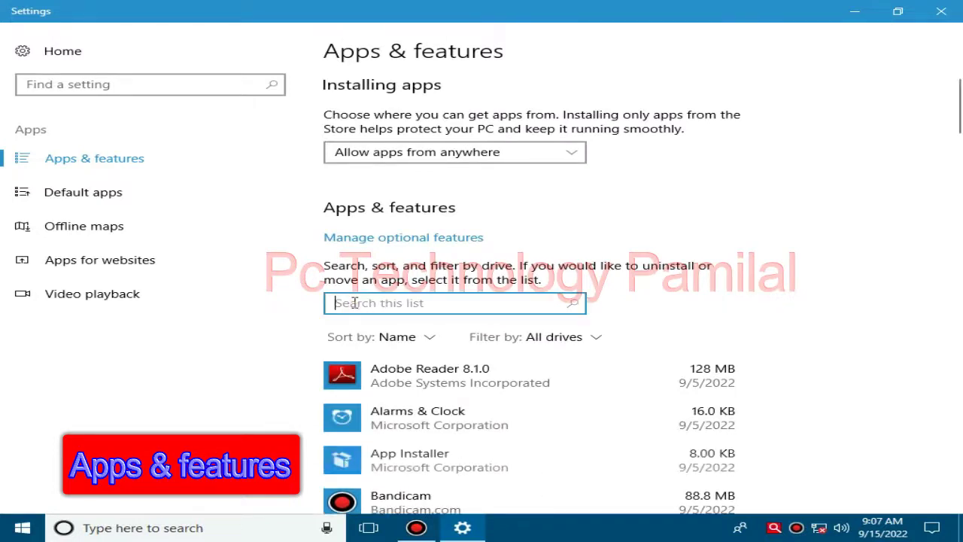
type("net")
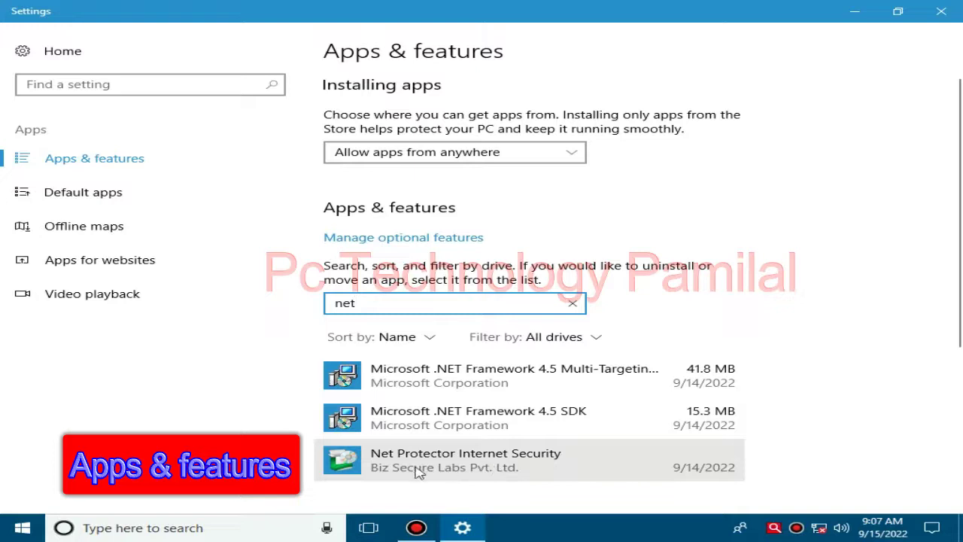
Try to uninstall Net Protector Internet Security from Apps & features, confirming the removal and dismissing the uninstall feedback wizard.
left_click(479, 468)
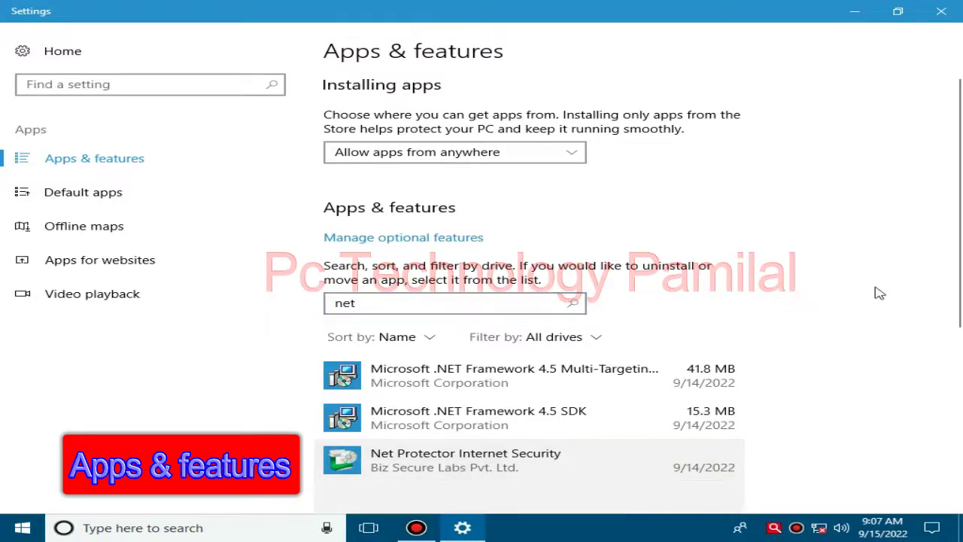
left_click(692, 321)
left_click(779, 292)
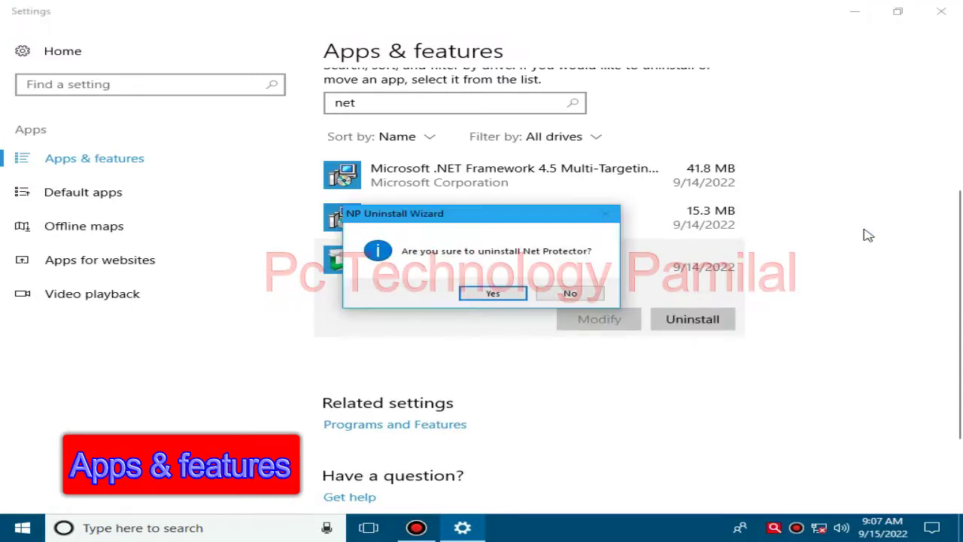
left_click(489, 294)
left_click(853, 12)
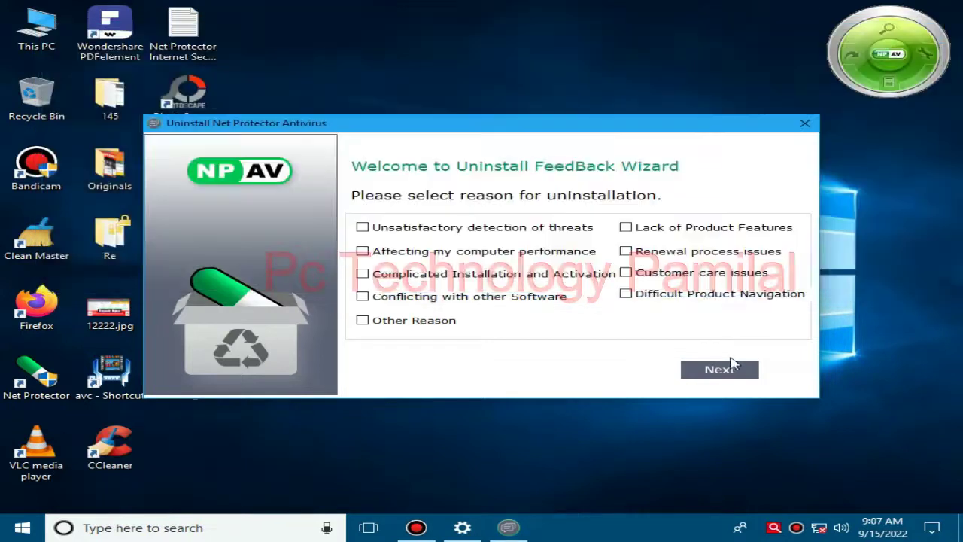
left_click(722, 369)
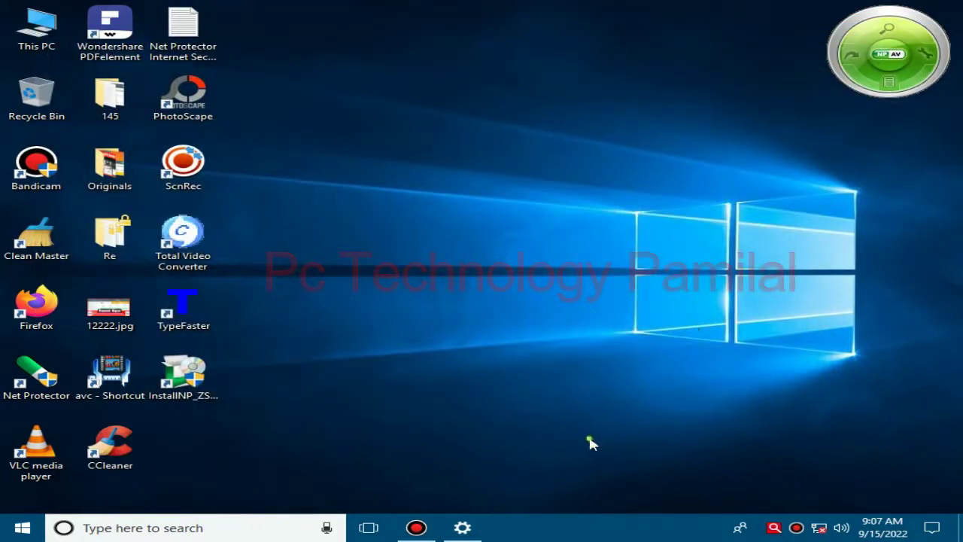
Search Windows for "control" and open Programs and Features in Control Panel.
left_click(138, 529)
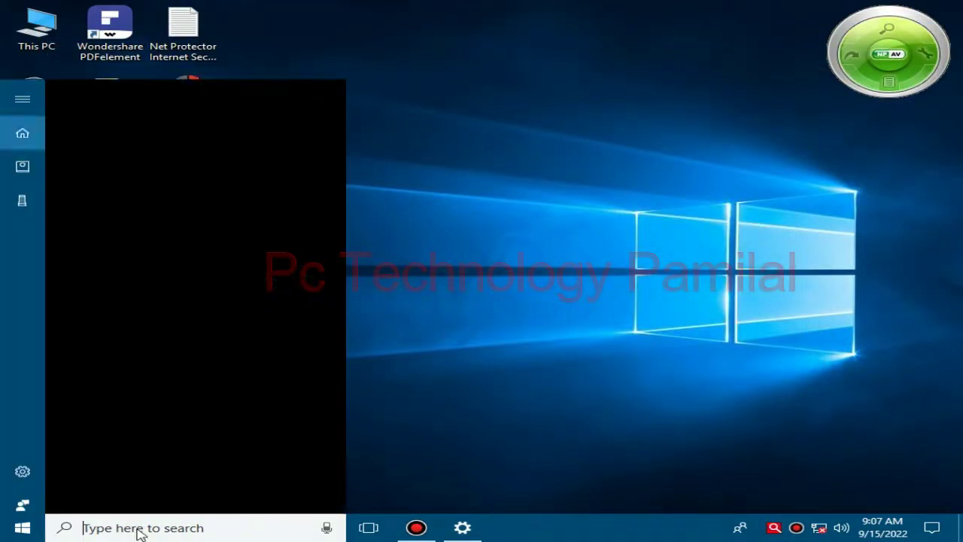
type("co")
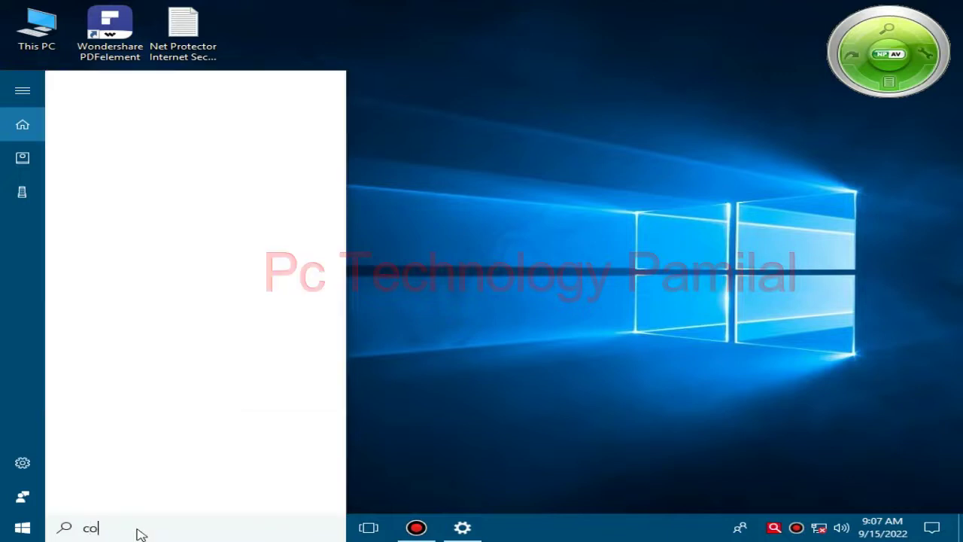
type("ntrol")
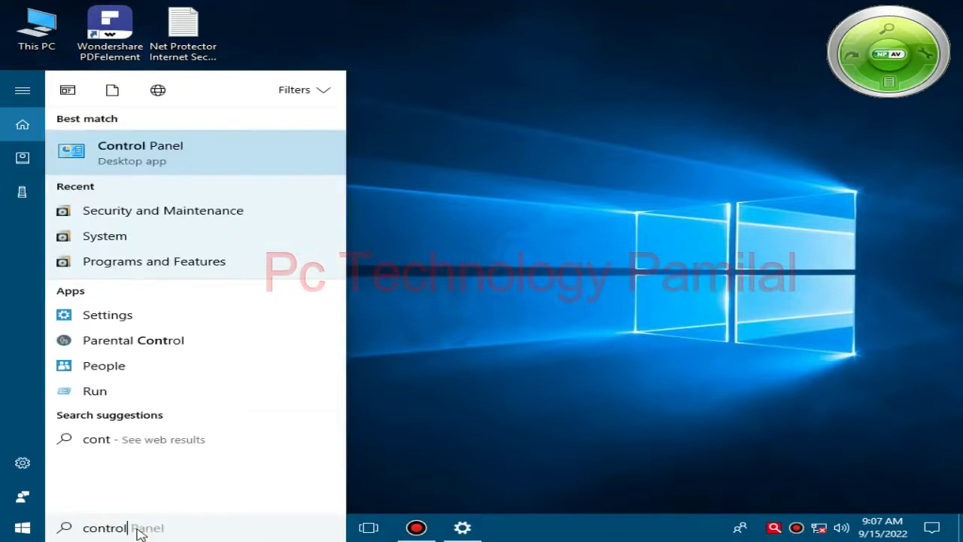
left_click(153, 161)
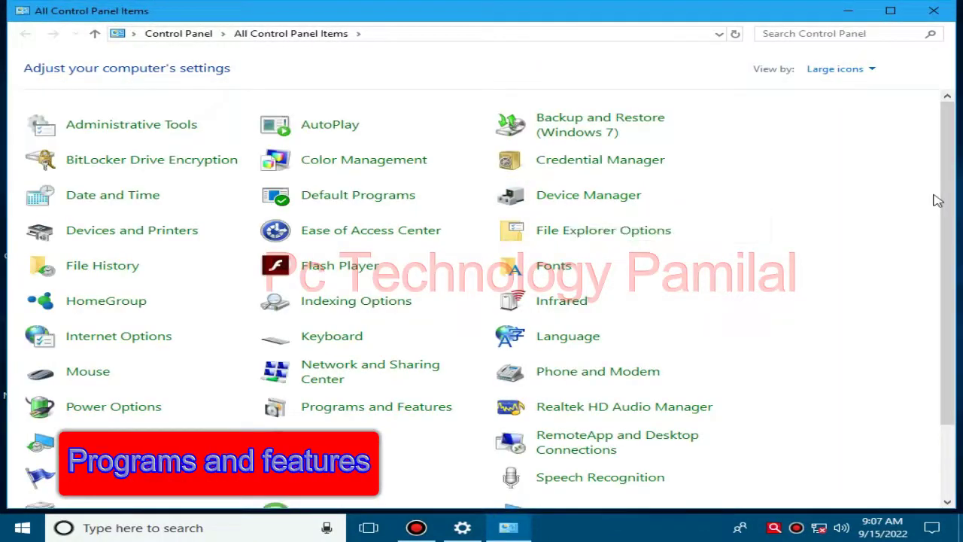
left_click(347, 414)
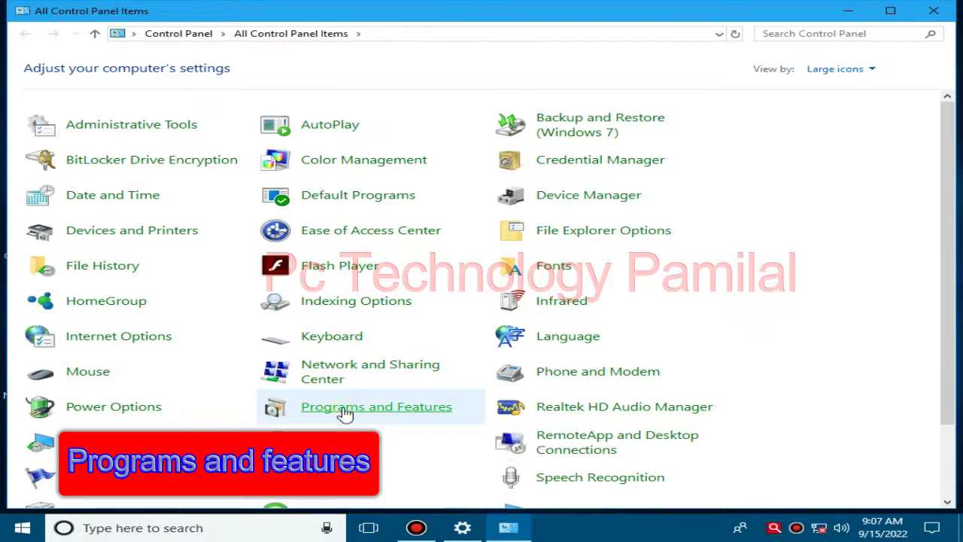
Try to uninstall Net Protector Internet Security from Programs and Features, confirming the removal and closing the uninstall feedback wizard.
scroll(835, 229, "down", 4)
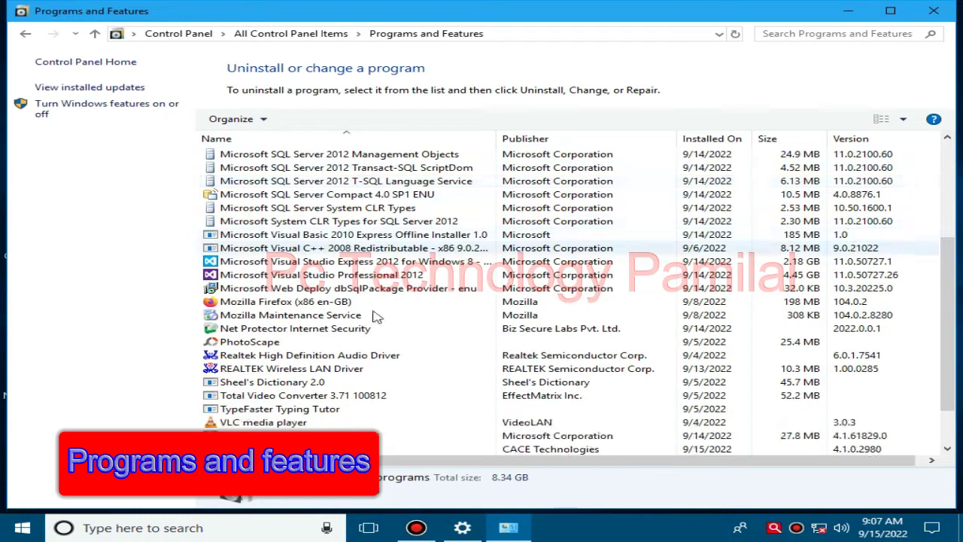
left_click(273, 333)
right_click(256, 331)
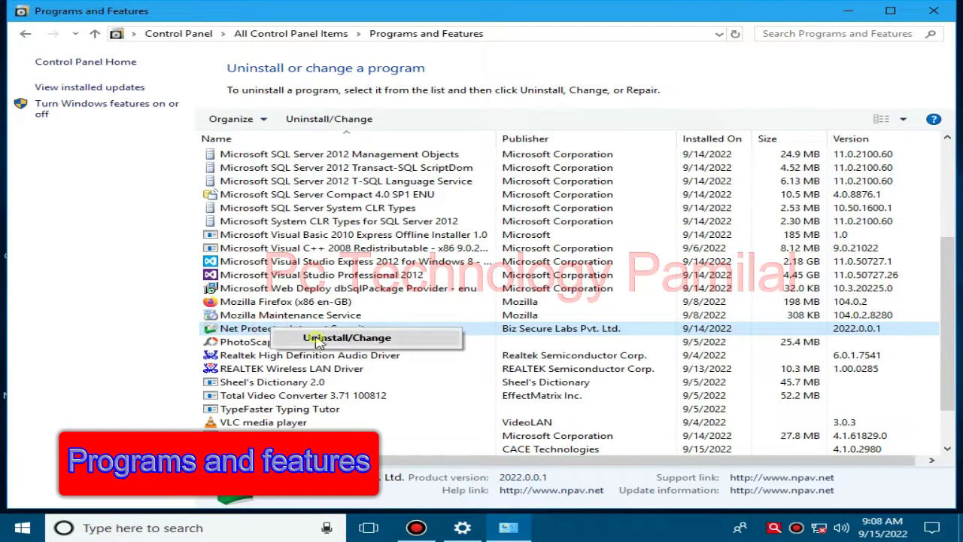
left_click(316, 341)
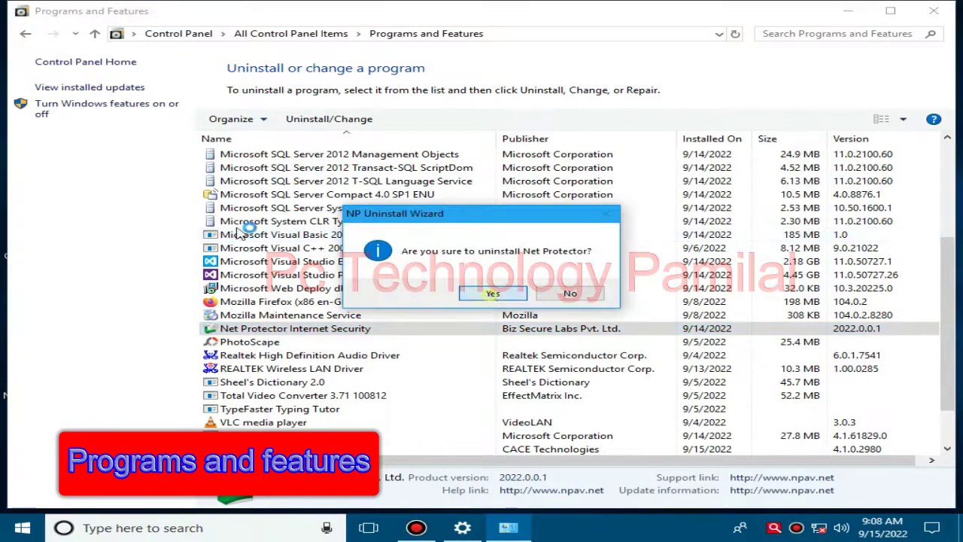
left_click(493, 296)
left_click(848, 10)
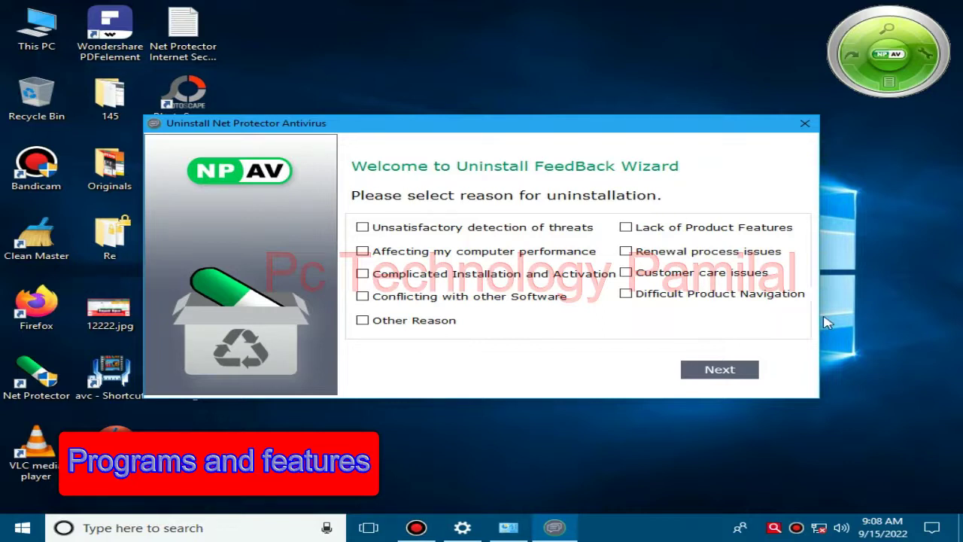
left_click(805, 124)
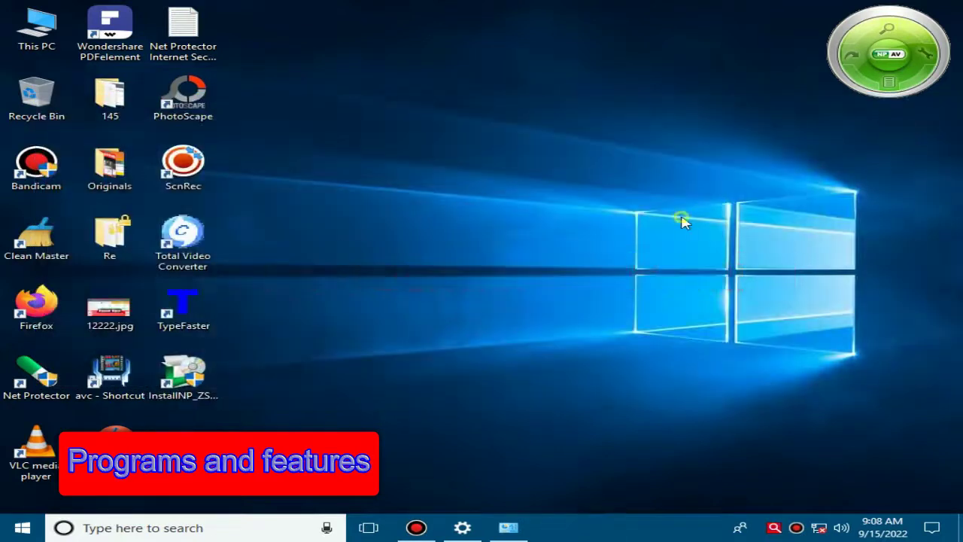
Open the file location of the desktop's Net Protector shortcut and go up to the Net Protector 202A folder.
right_click(26, 384)
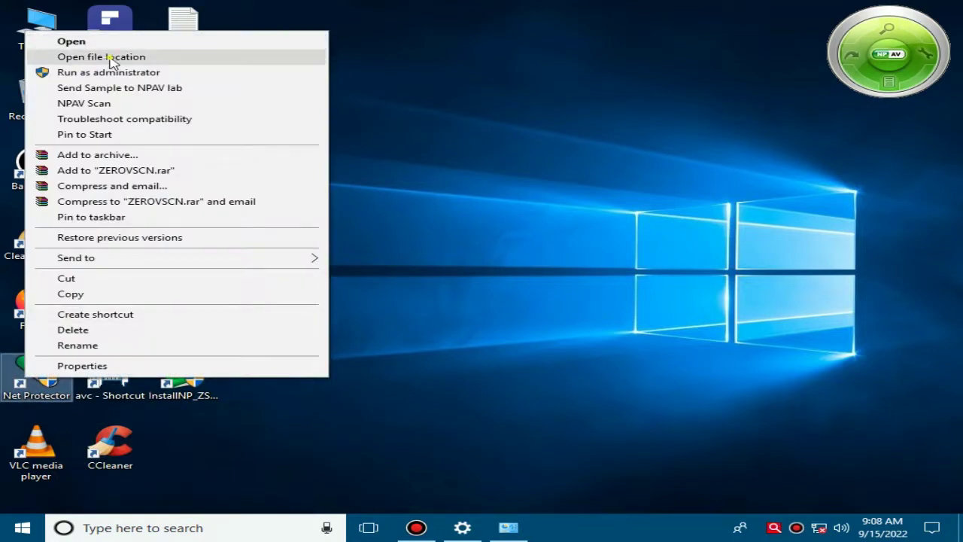
left_click(106, 58)
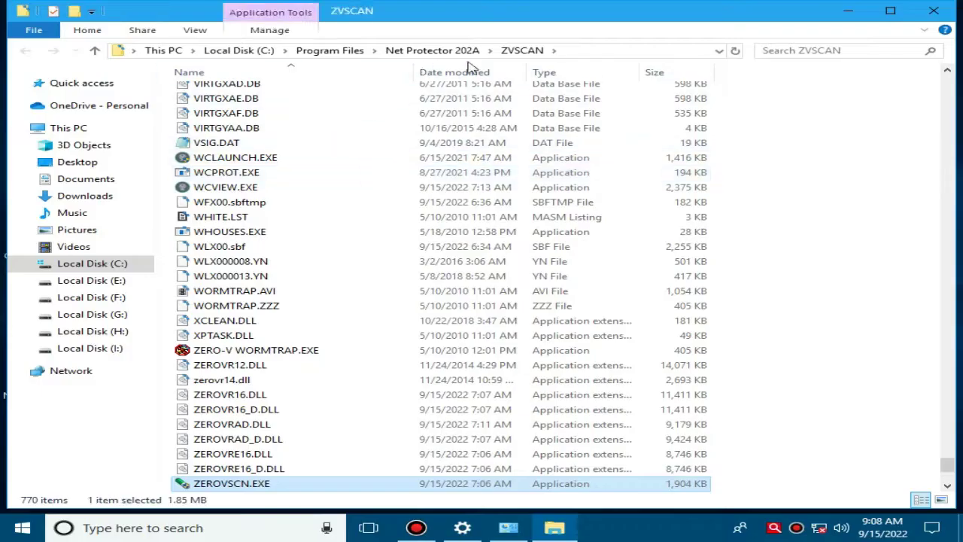
left_click(407, 53)
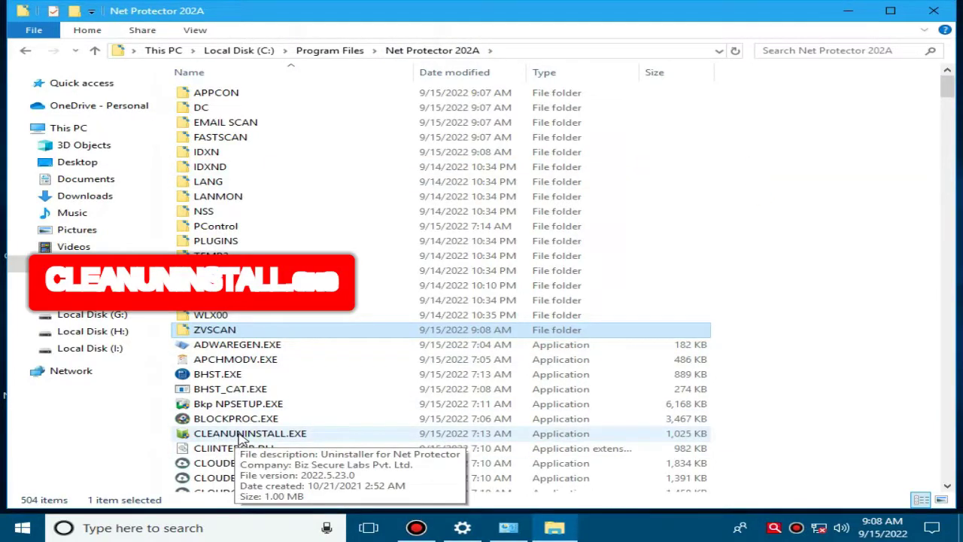
Try running CLEANUNINSTALL.EXE as administrator and close the uninstall feedback wizard.
right_click(238, 436)
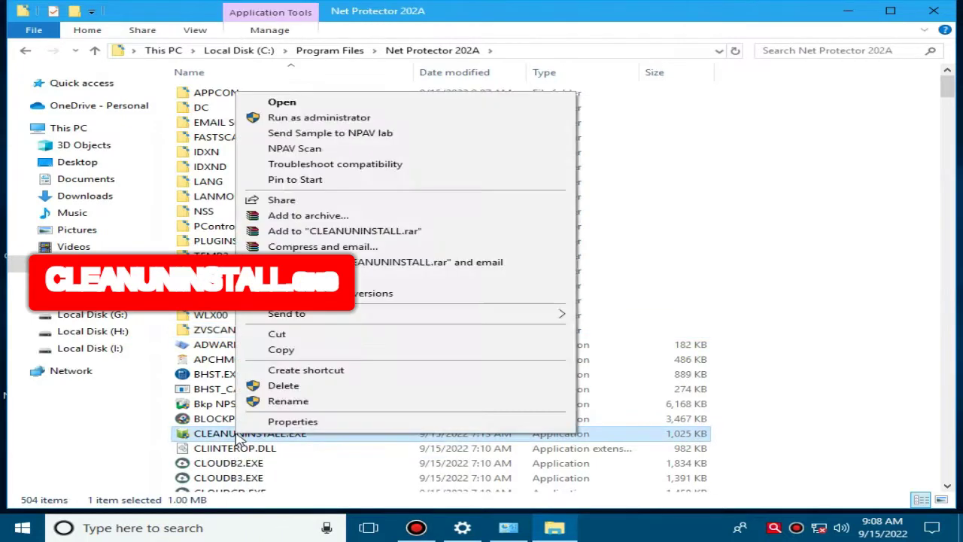
left_click(321, 121)
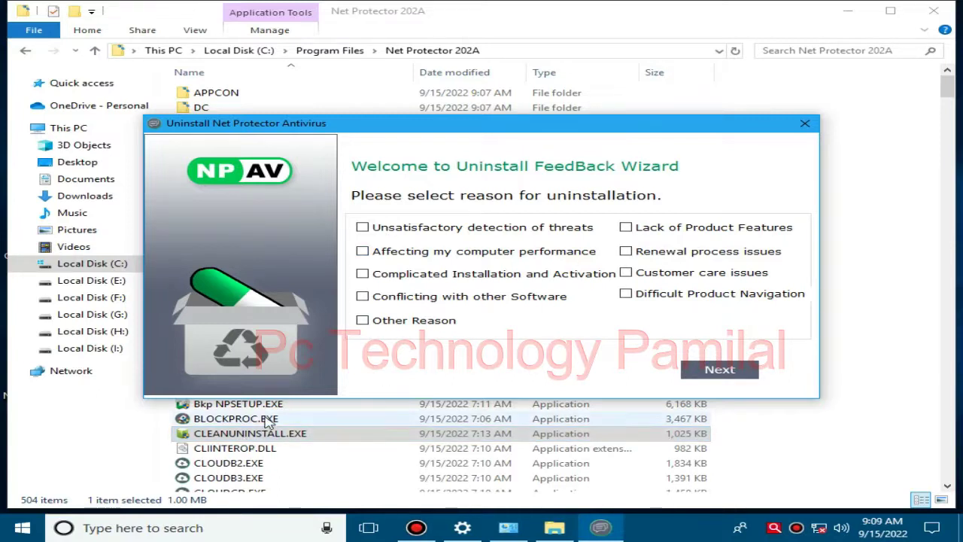
left_click(805, 122)
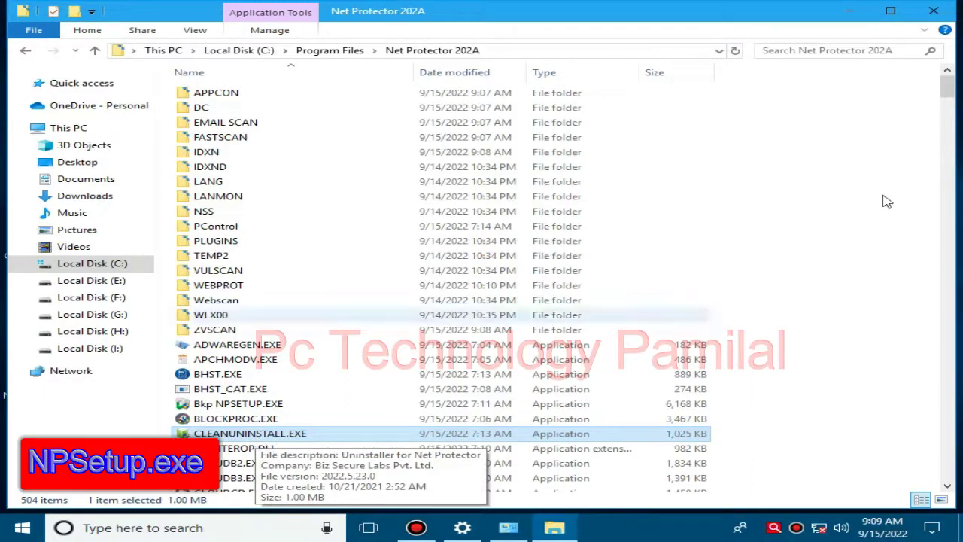
Search the Net Protector 202A folder for "npset" and run NPSetup.exe as administrator.
left_click(787, 52)
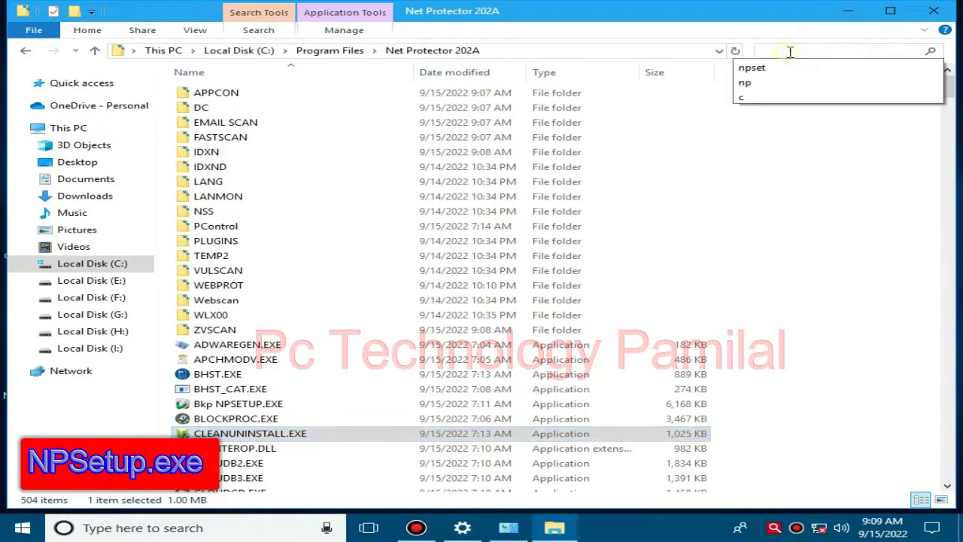
left_click(764, 68)
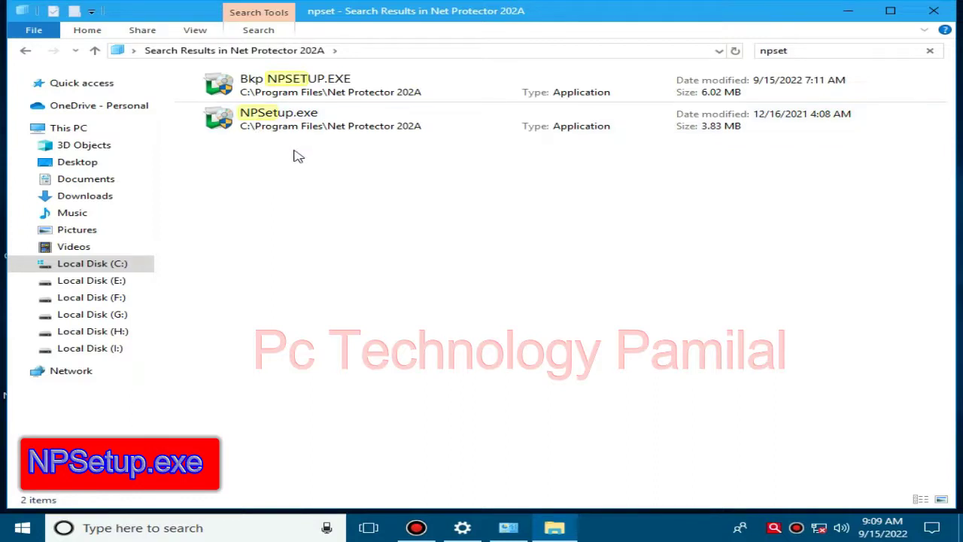
right_click(261, 120)
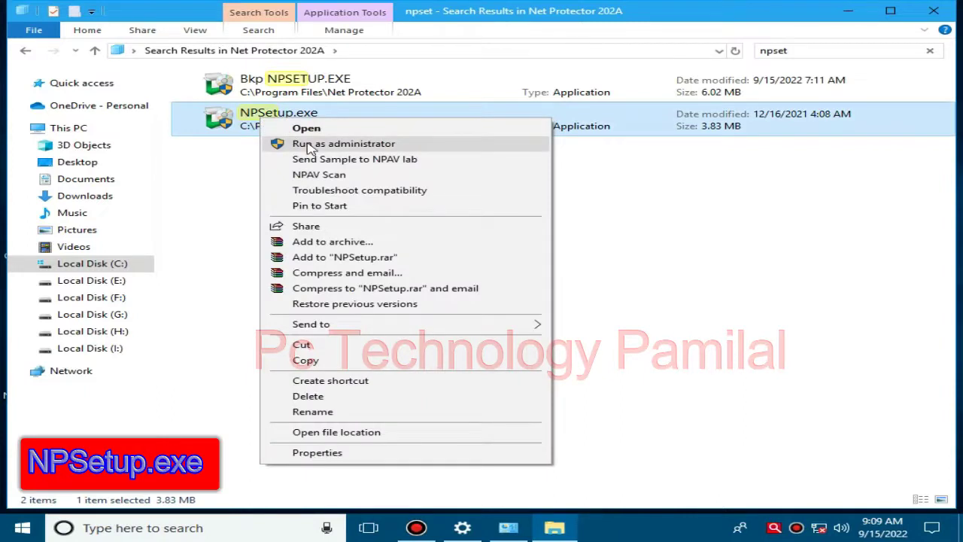
left_click(308, 144)
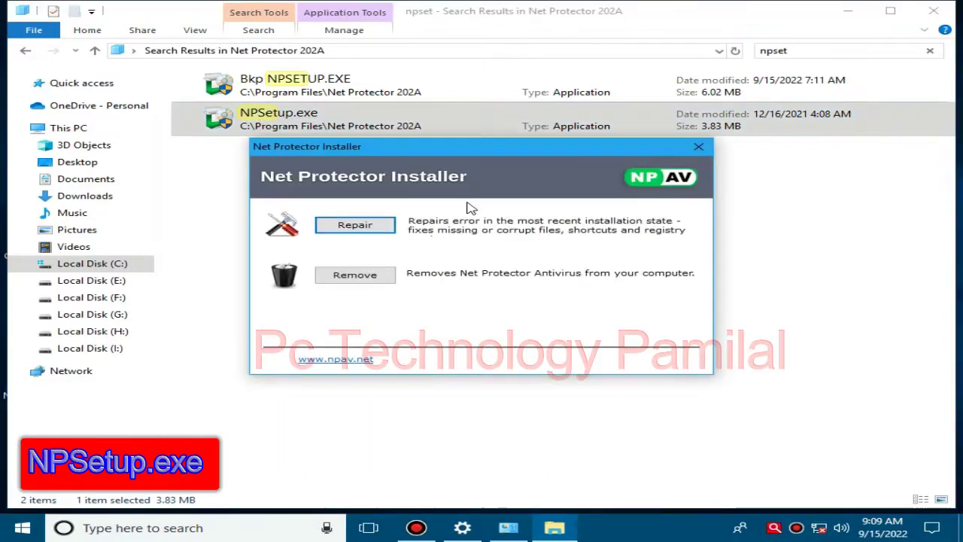
Choose to remove Net Protector Antivirus in the installer, confirm the uninstallation, and minimize the search results window.
left_click(356, 275)
left_click(481, 295)
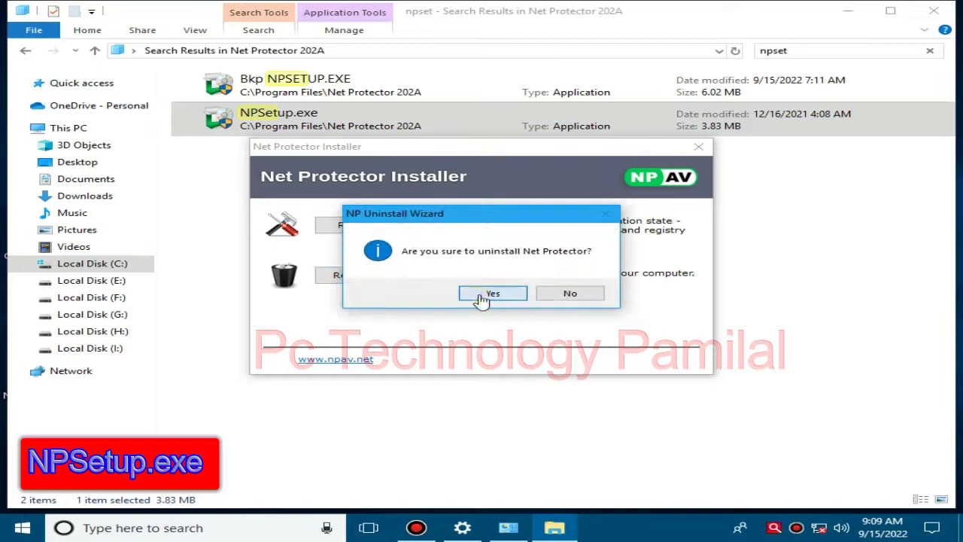
left_click(854, 12)
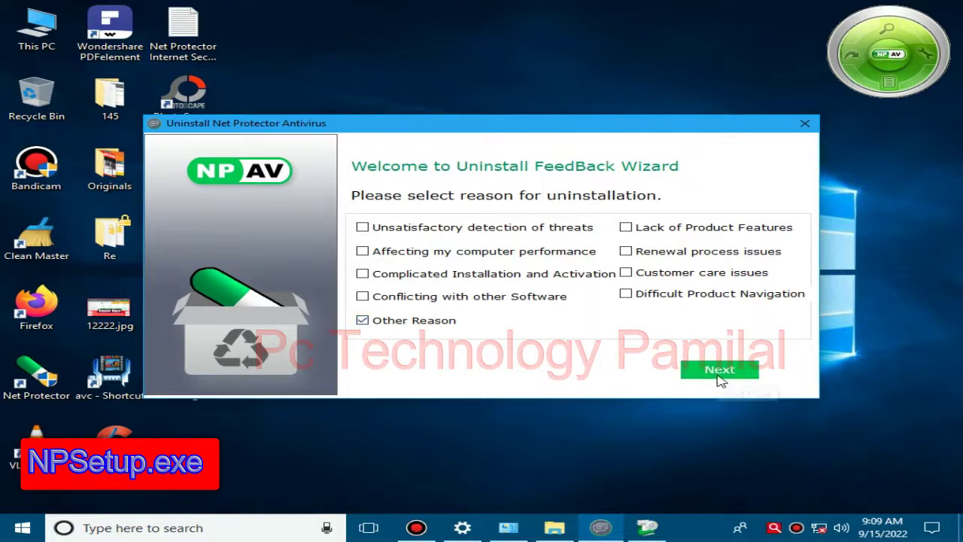
Submit Other Reason as the uninstallation reason, disallow being contacted, and continue the uninstall without personal details.
left_click(720, 380)
left_click(724, 371)
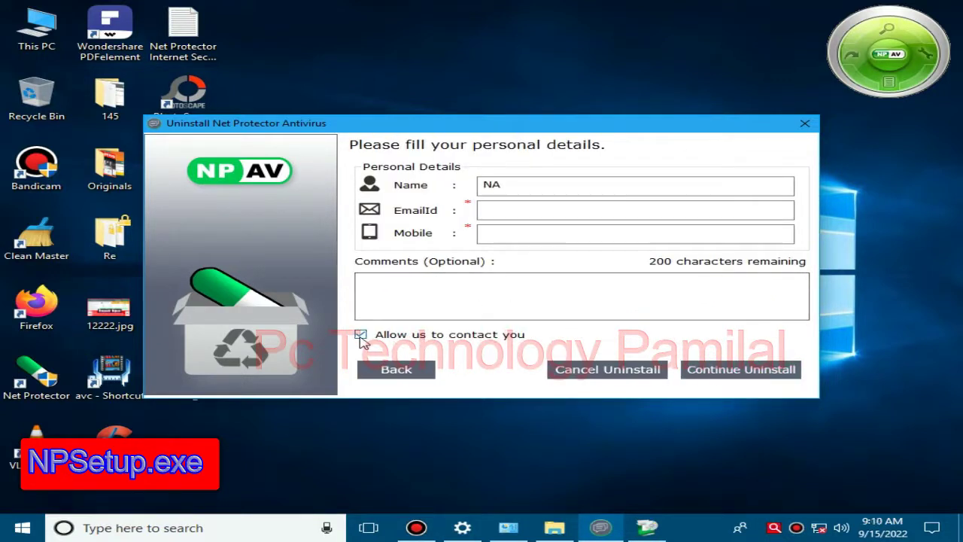
left_click(360, 335)
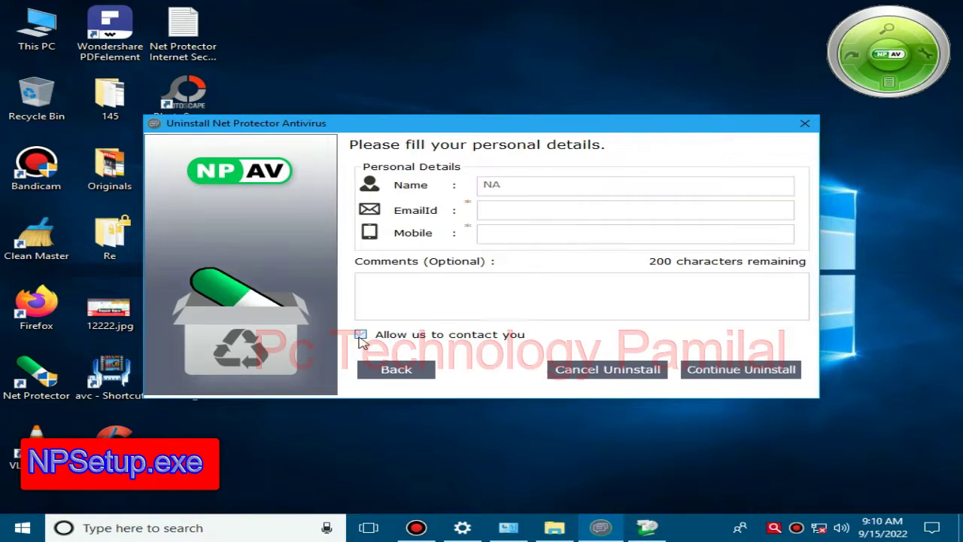
left_click(722, 372)
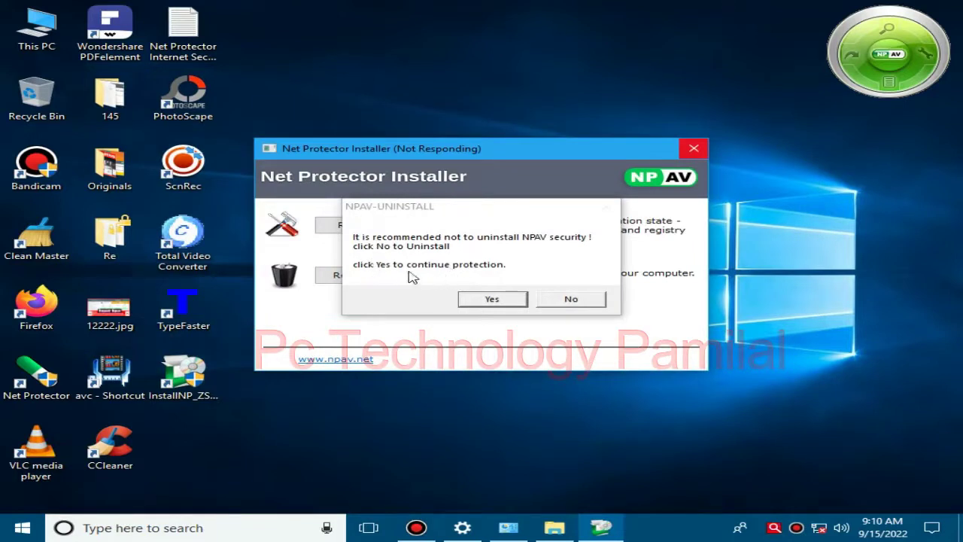
Decline continued NPAV protection to complete the uninstallation, acknowledge the restart notice, and refresh the desktop.
left_click(570, 299)
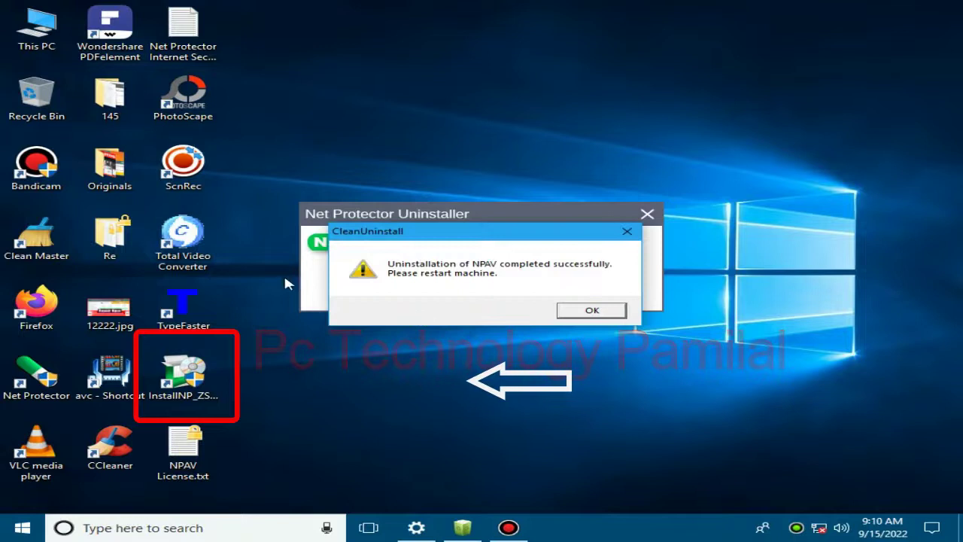
left_click(592, 310)
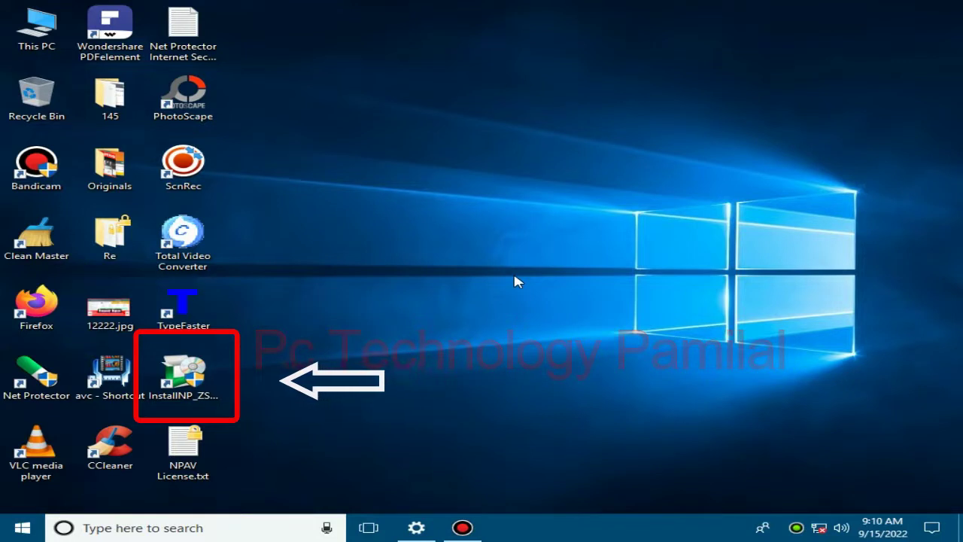
right_click(518, 208)
left_click(523, 246)
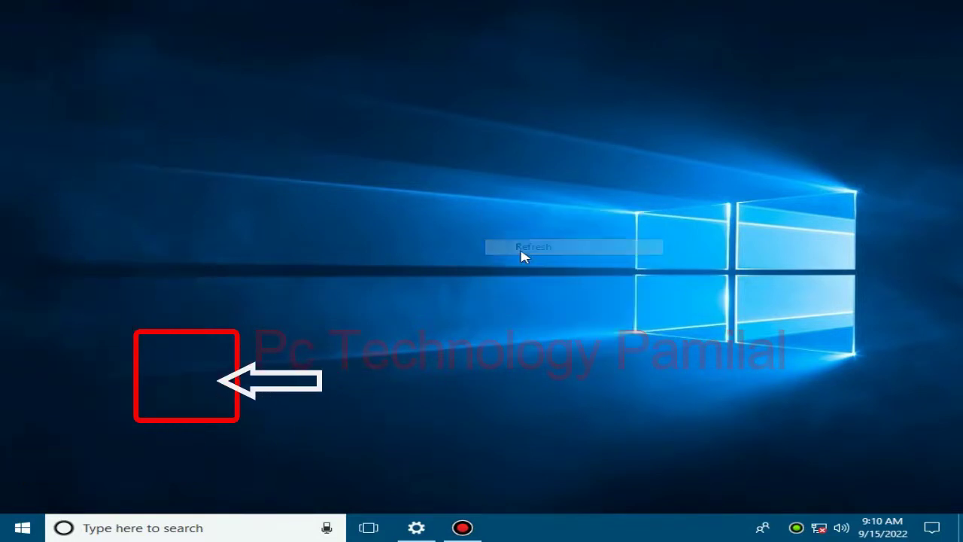